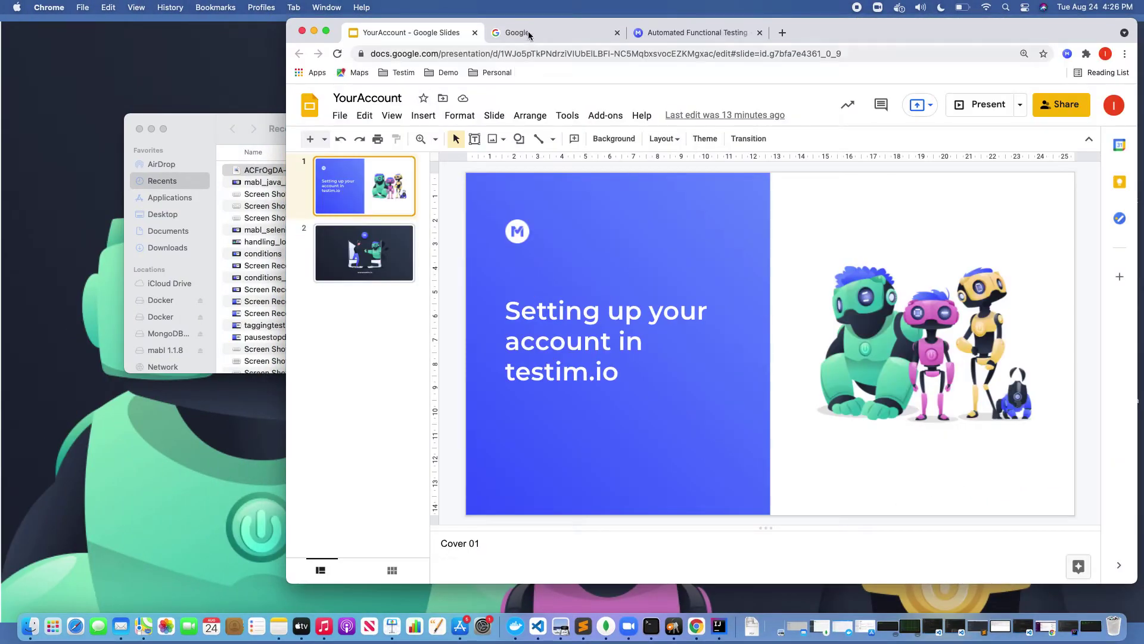
Step: Switch from the YourAccount Slides deck to the Google search tab
{"action": "left_click", "coordinate": [529, 33]}
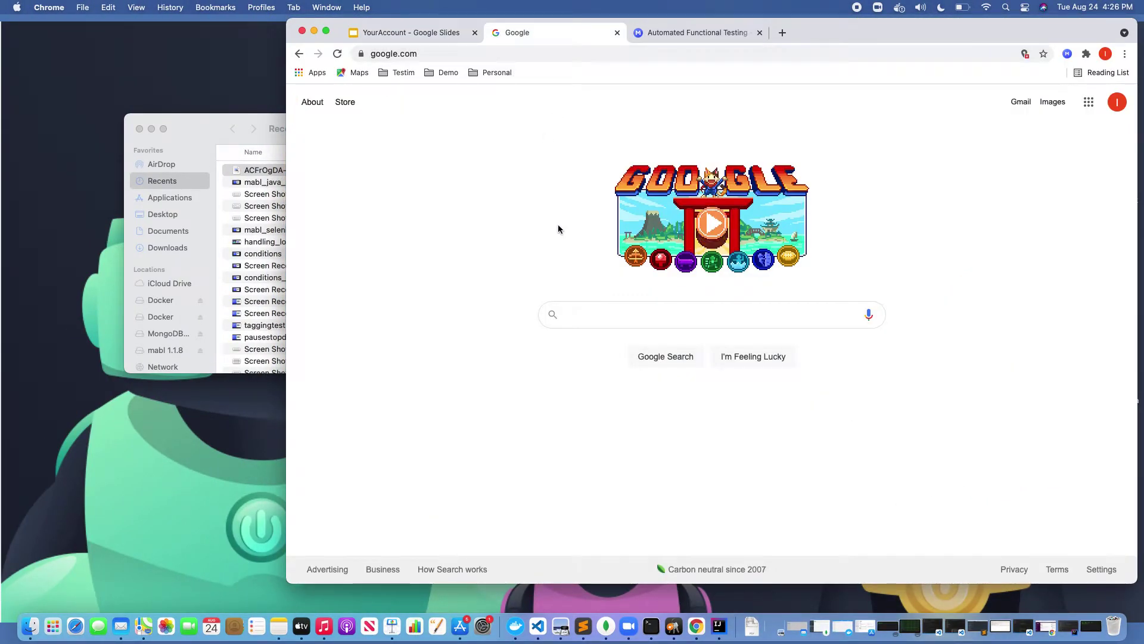
{"action": "type", "text": "testim ch"}
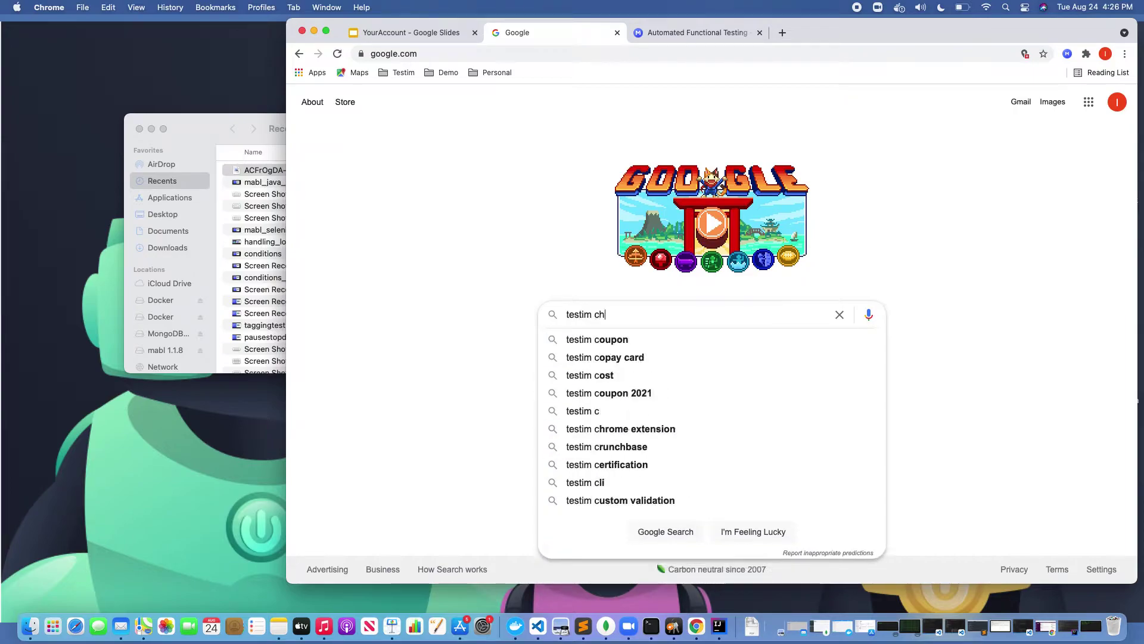
{"action": "type", "text": "rome extension"}
Step: Search Google for 'testim chrome extension' and open the Testim Editor Web Store result
{"action": "key", "text": "Down"}
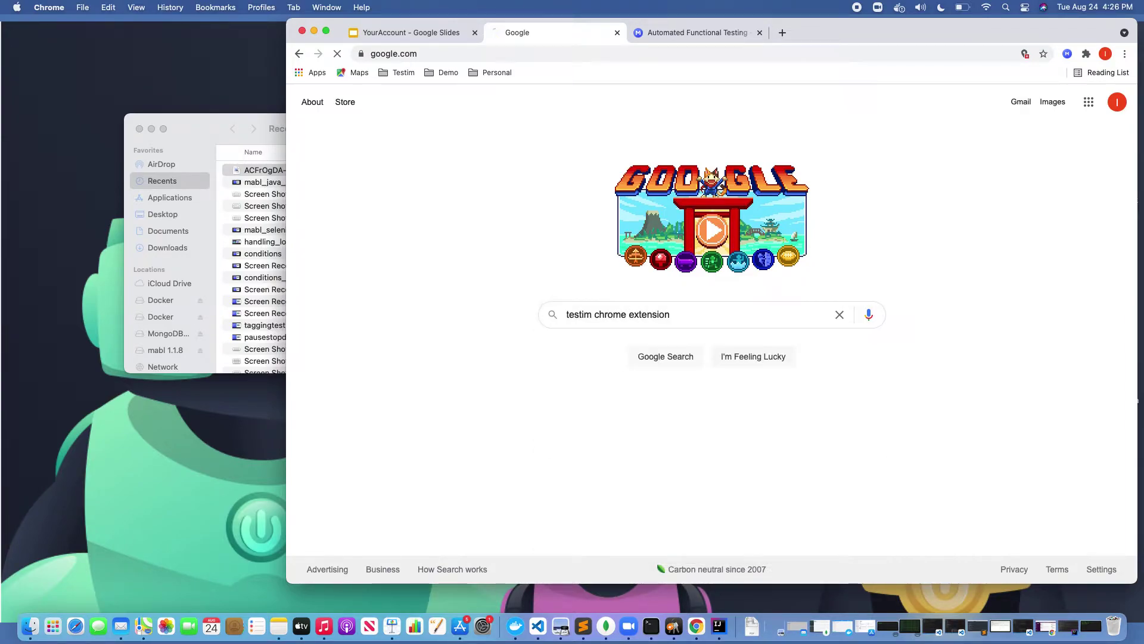
{"action": "key", "text": "Return"}
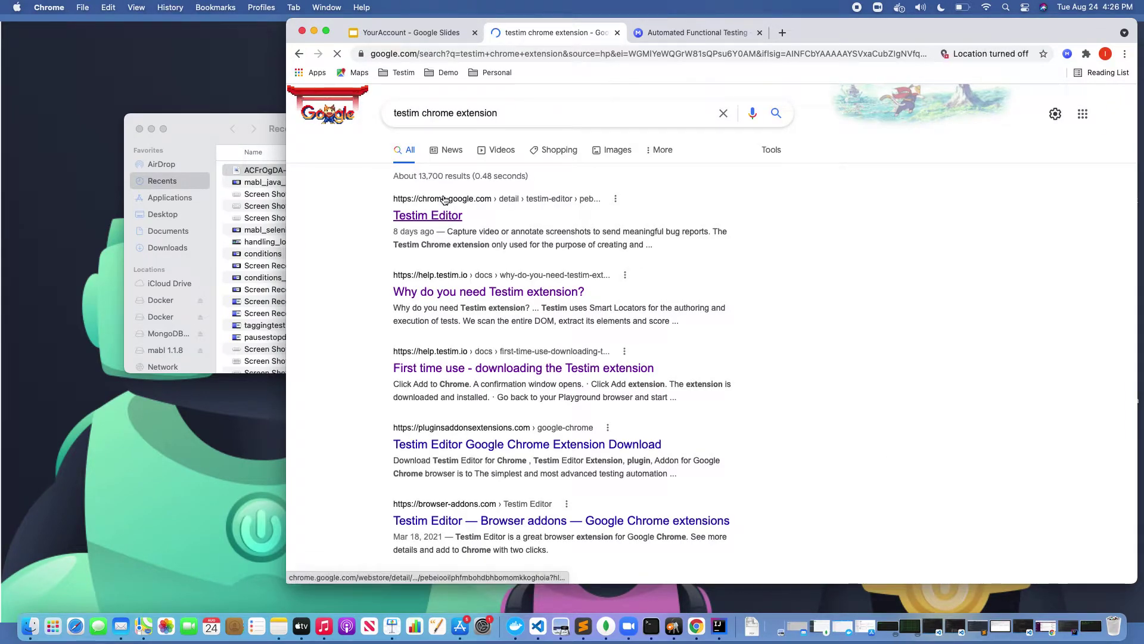
{"action": "left_click", "coordinate": [449, 186]}
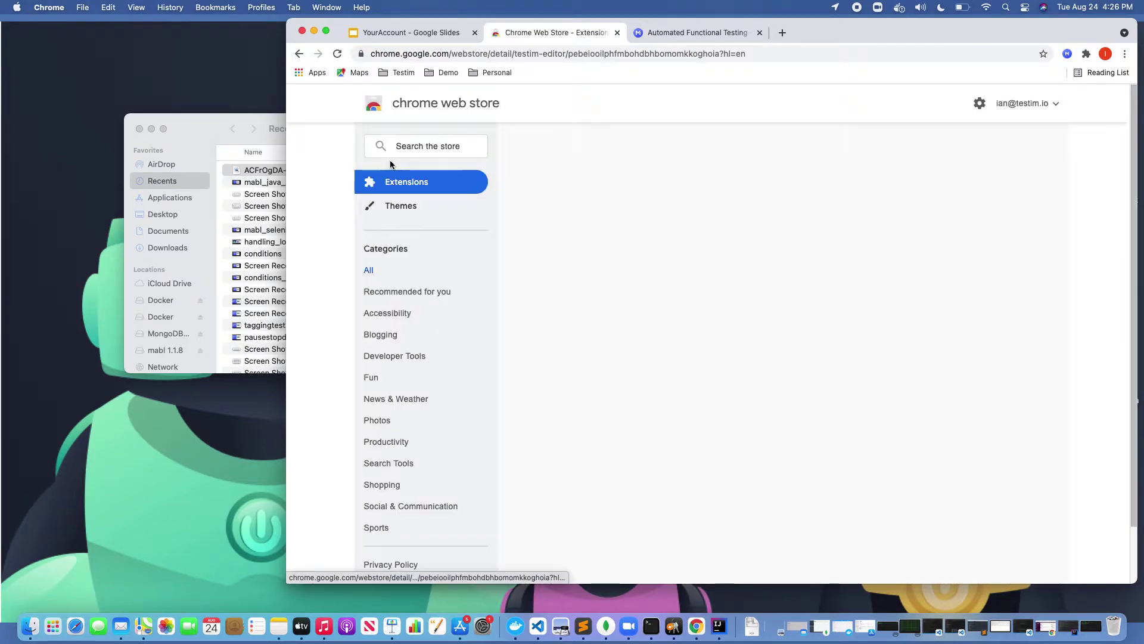
Step: Search the Web Store for testim.io and open the Testim Editor extension page
{"action": "left_click", "coordinate": [415, 147]}
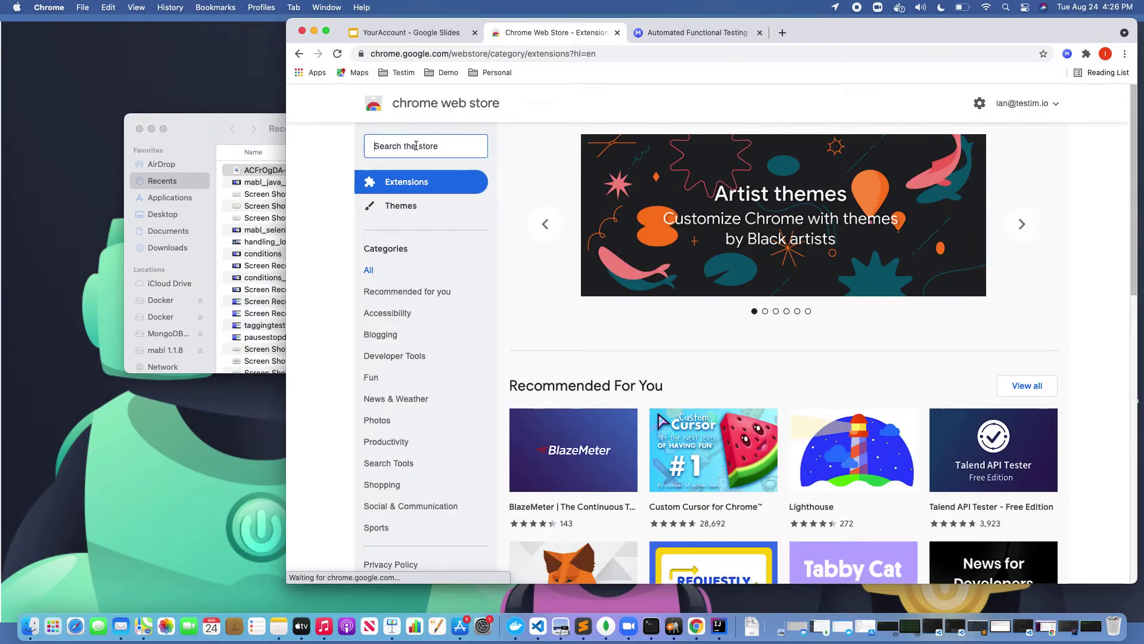
{"action": "type", "text": "testim.i"}
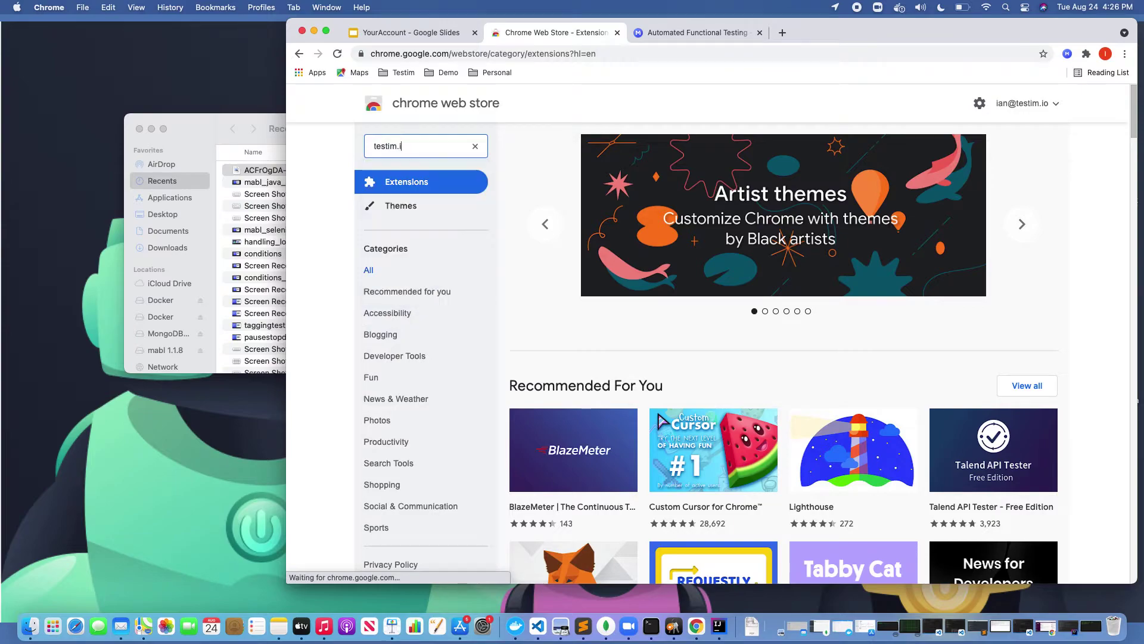
{"action": "type", "text": "o"}
{"action": "key", "text": "Return"}
{"action": "left_click", "coordinate": [567, 243]}
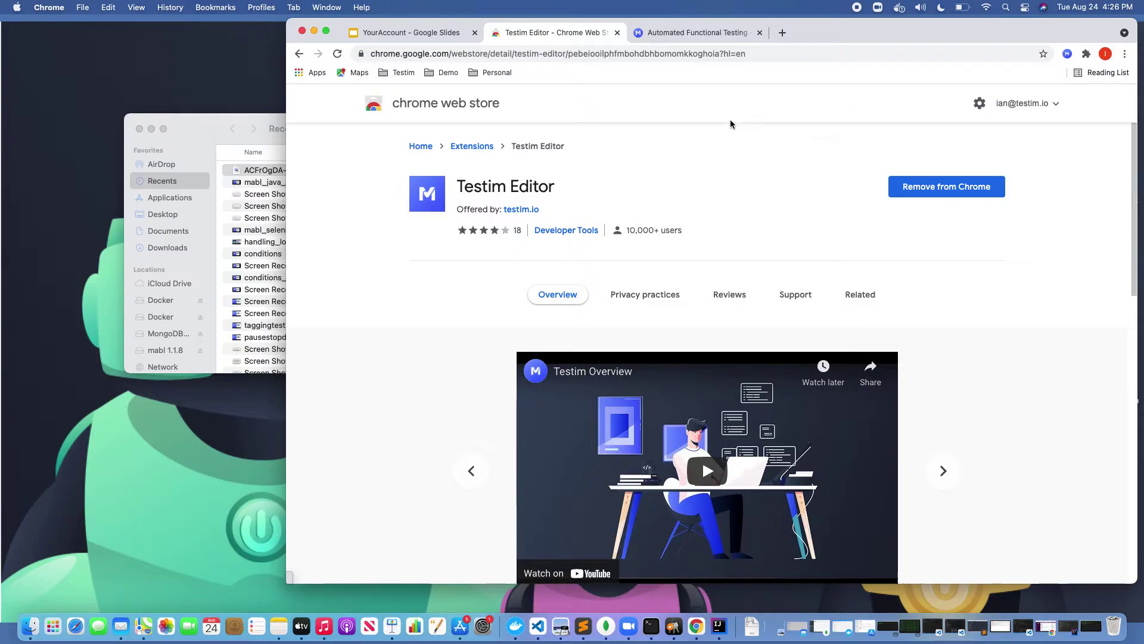
Step: Go from the testim.io homepage into the Testim app via START TESTIM FREE
{"action": "left_click", "coordinate": [713, 32]}
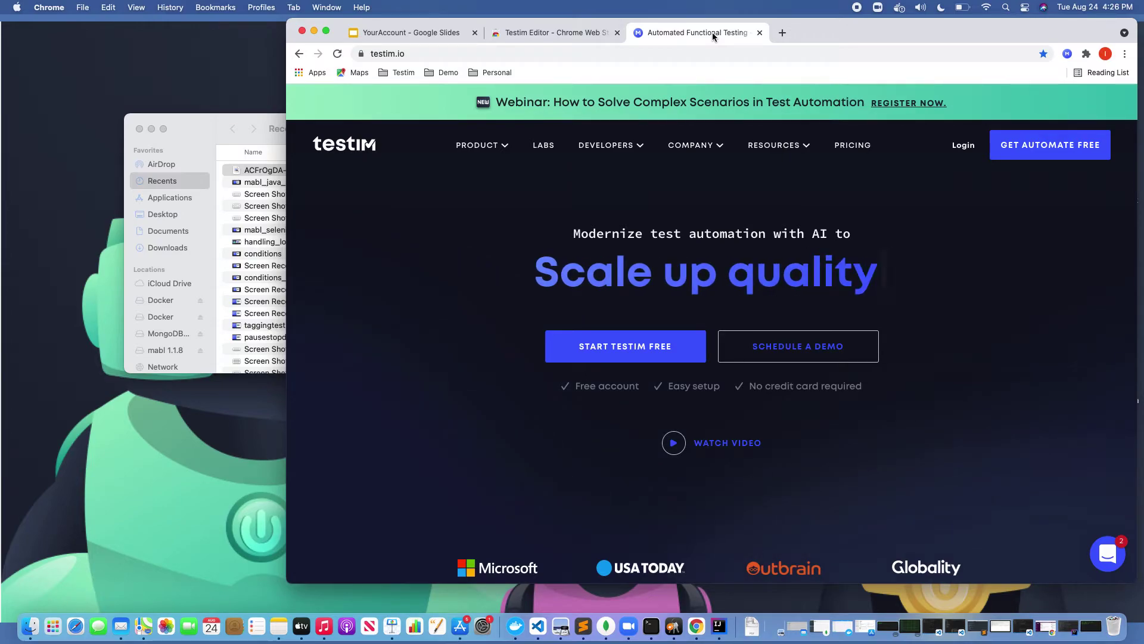
{"action": "left_click", "coordinate": [627, 351]}
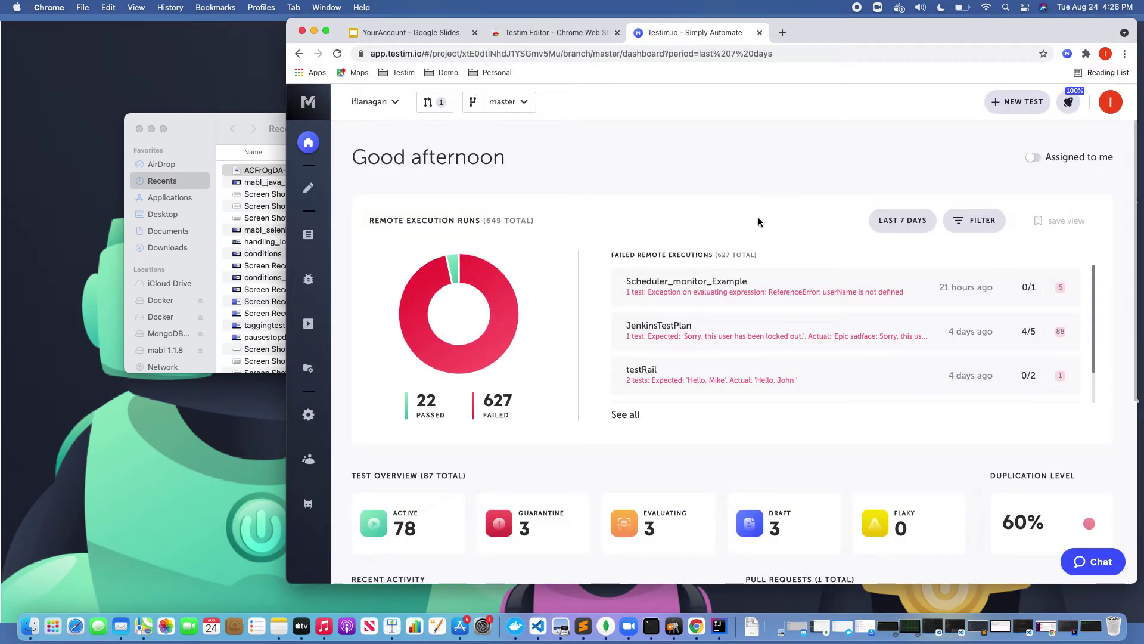
Step: Create a new untitled draft test in Testim, then open a new browser tab
{"action": "left_click", "coordinate": [1039, 106]}
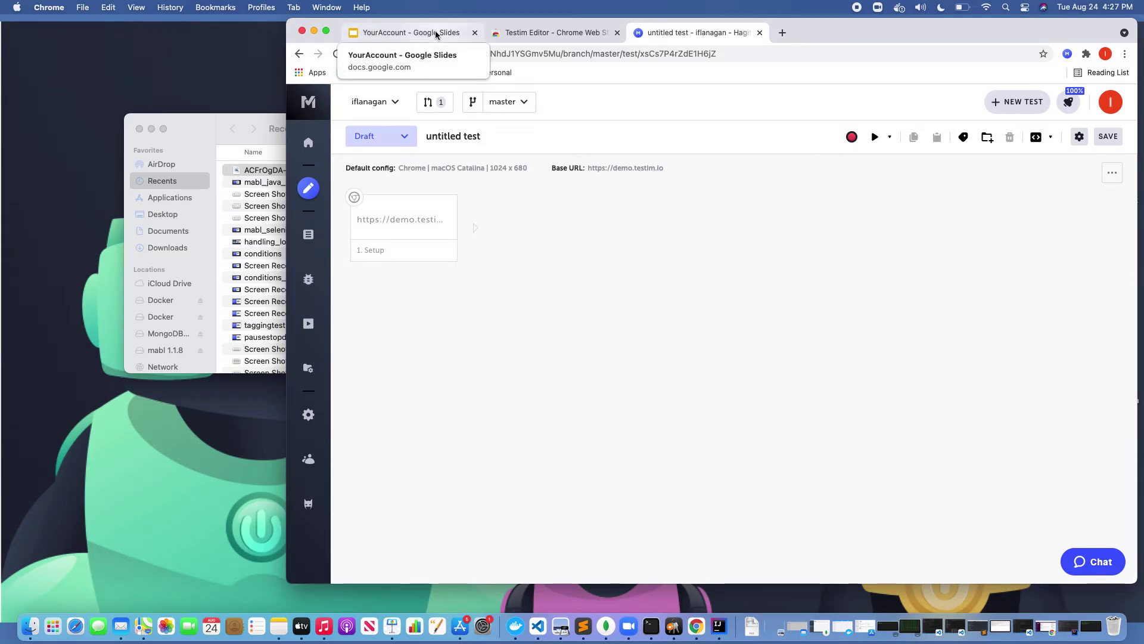
{"action": "left_click", "coordinate": [784, 33]}
{"action": "type", "text": "ww"}
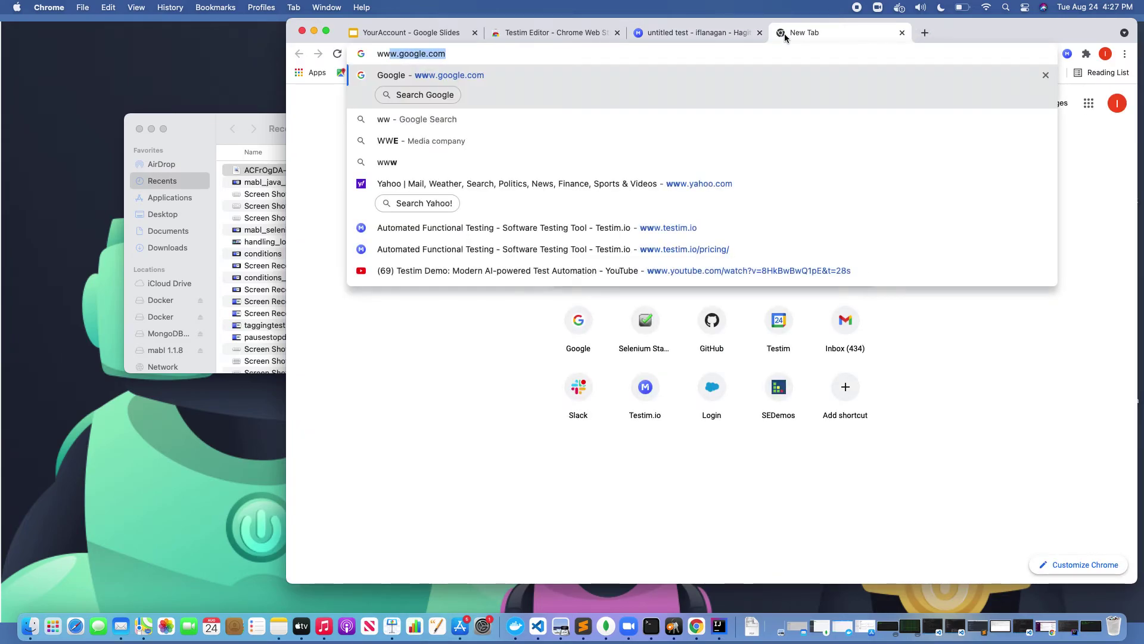
Step: From google.com, use the Testim extension's Open Testim action to launch the Test Library, then return to the YourAccount deck
{"action": "key", "text": "Return"}
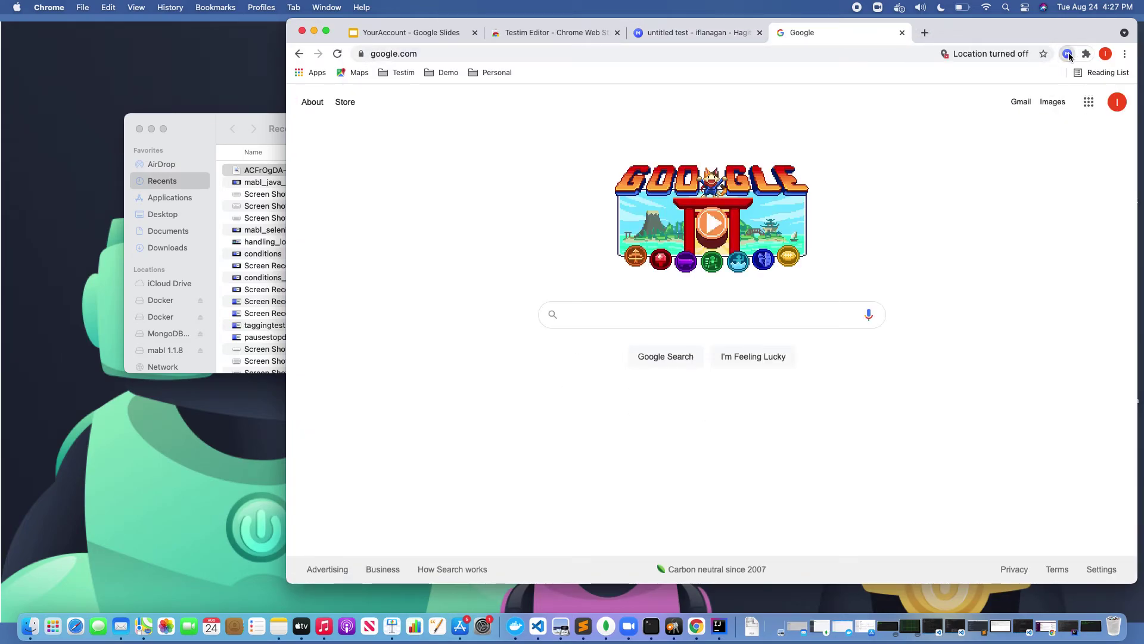
{"action": "left_click", "coordinate": [1068, 55]}
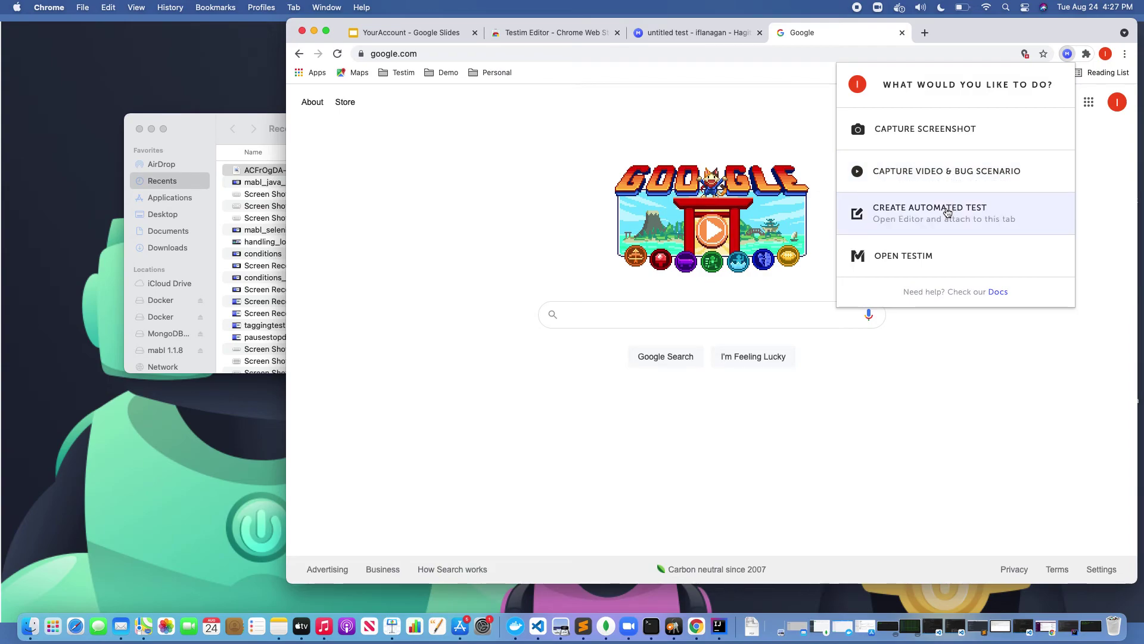
{"action": "left_click", "coordinate": [925, 251]}
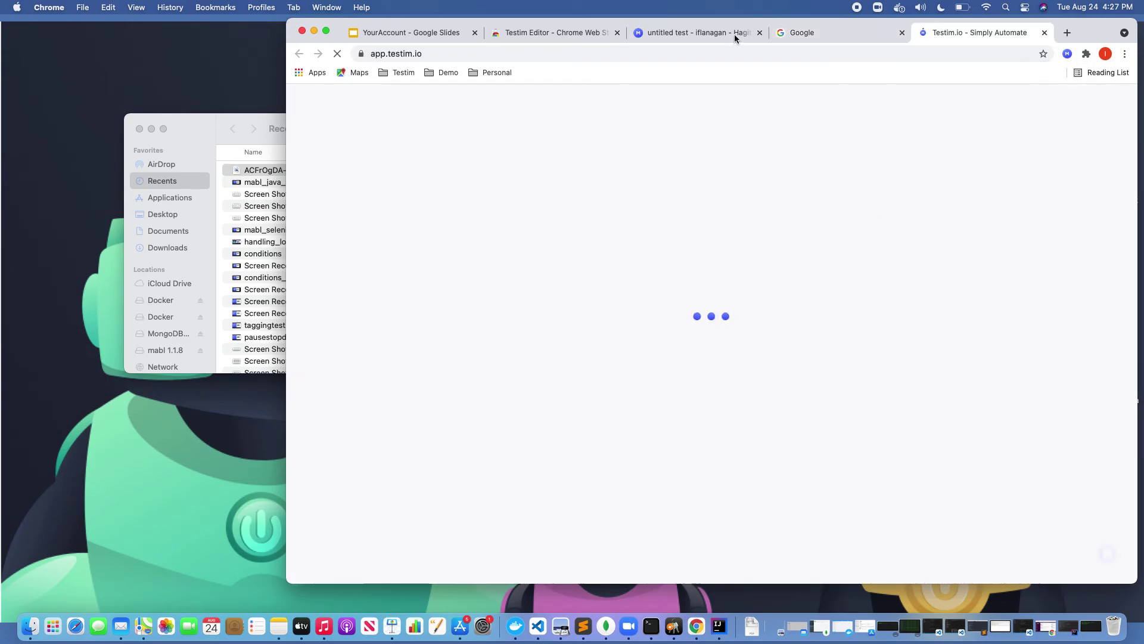
{"action": "left_click", "coordinate": [429, 33]}
{"action": "left_click", "coordinate": [375, 239]}
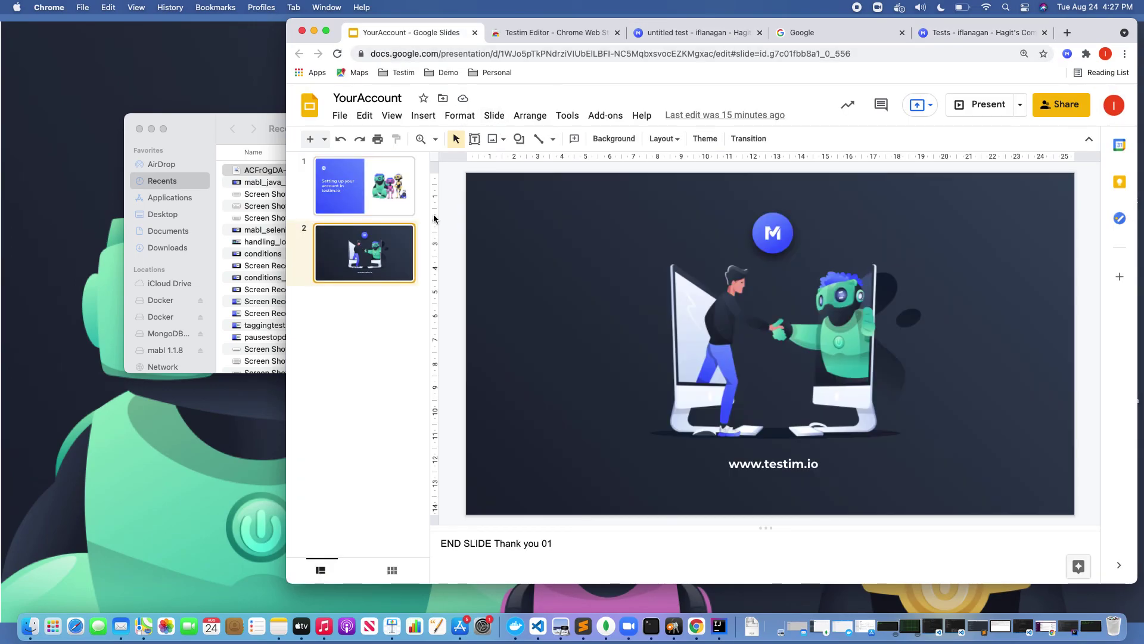
{"action": "left_click", "coordinate": [971, 106]}
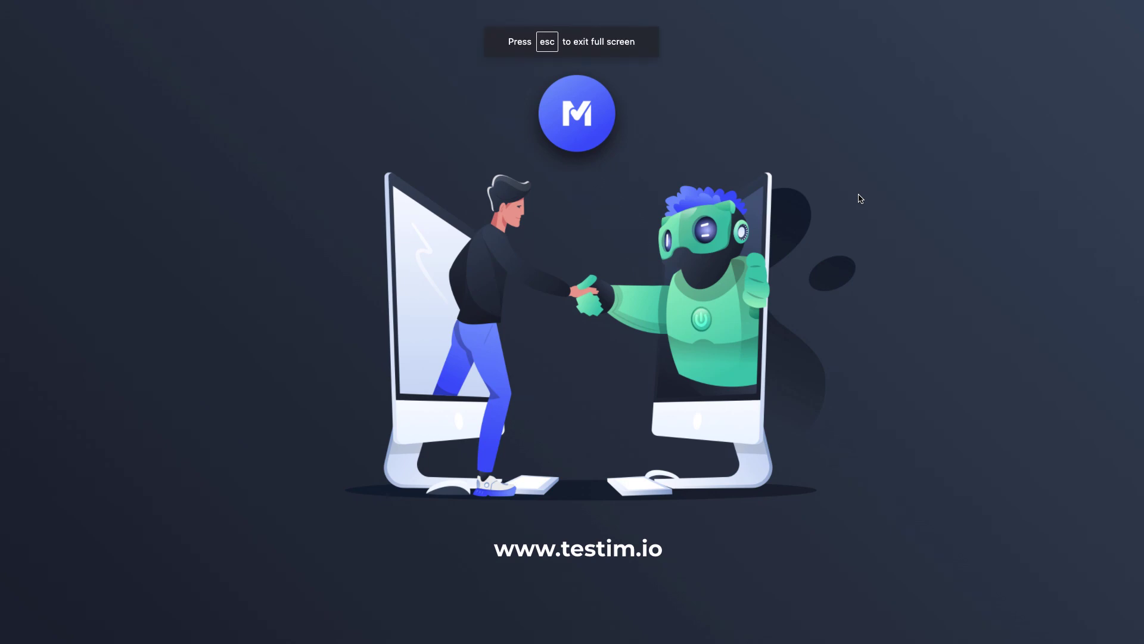